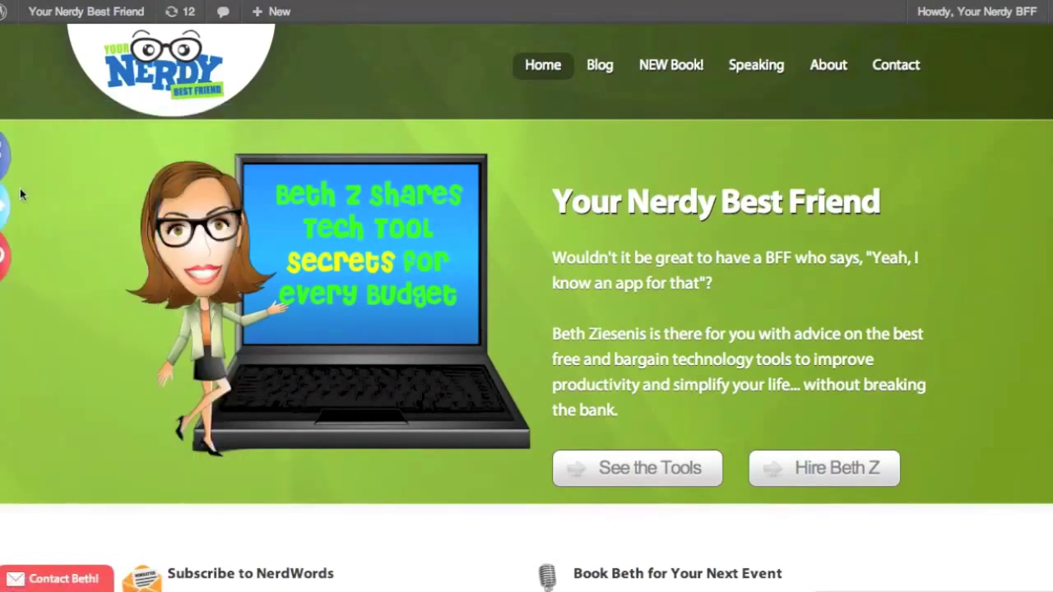
# - Review the Social Slider plugin's Facebook settings, including page URL, size, position, button design and colors
pyautogui.moveTo(23, 197)
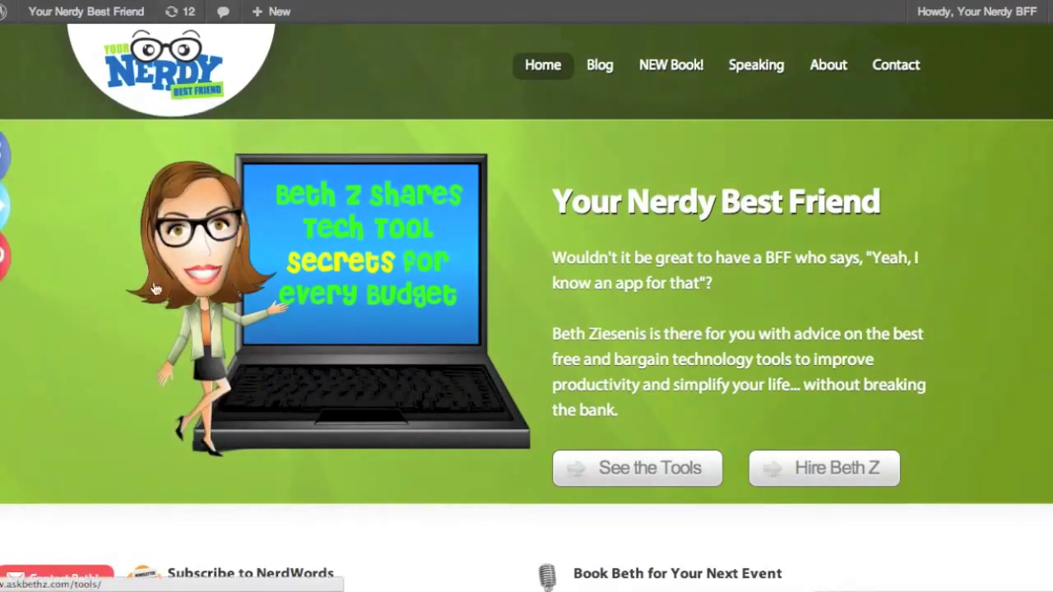
pyautogui.moveTo(772, 42)
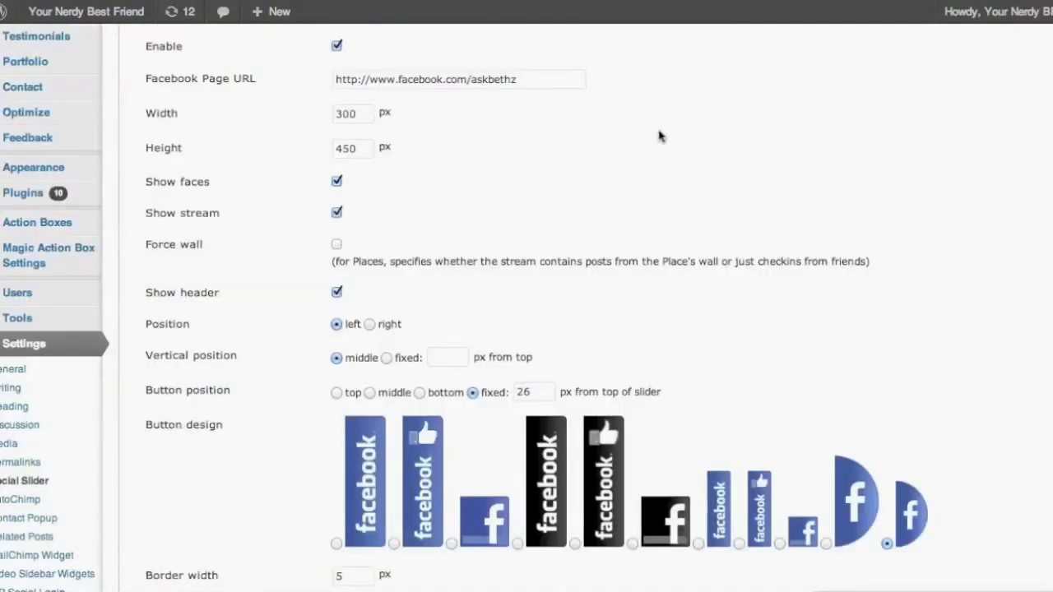
pyautogui.scroll(3, 659, 136)
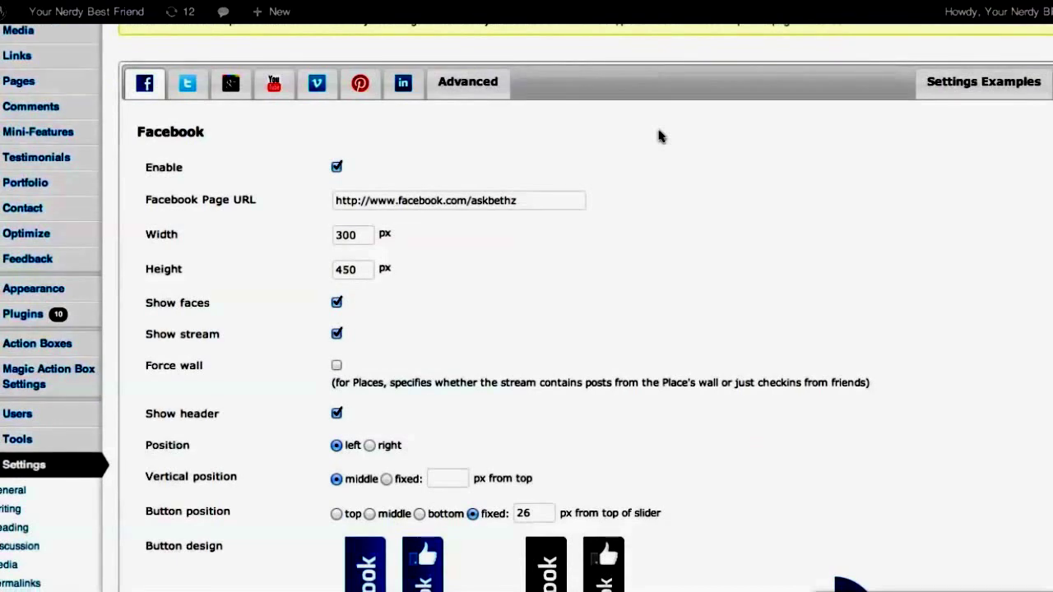
pyautogui.scroll(1, 659, 135)
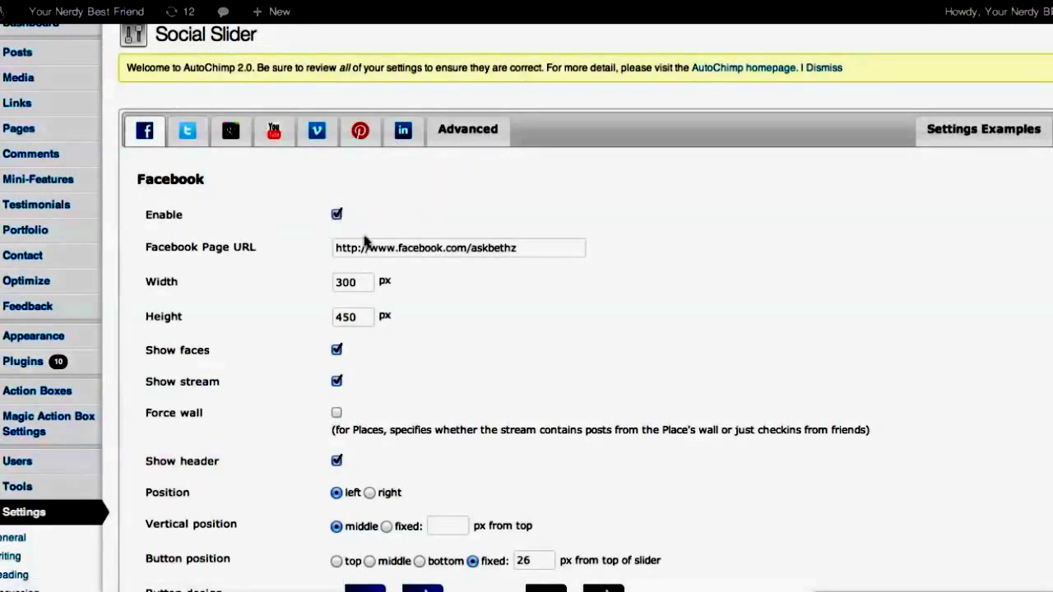
pyautogui.scroll(-3, 489, 283)
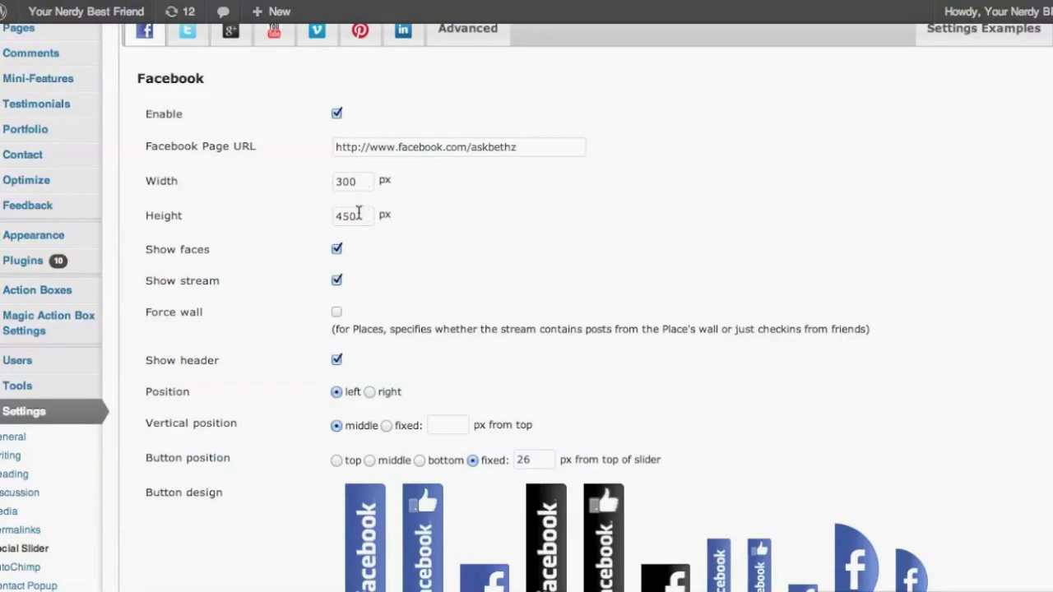
pyautogui.scroll(-5, 452, 238)
pyautogui.scroll(-4, 452, 239)
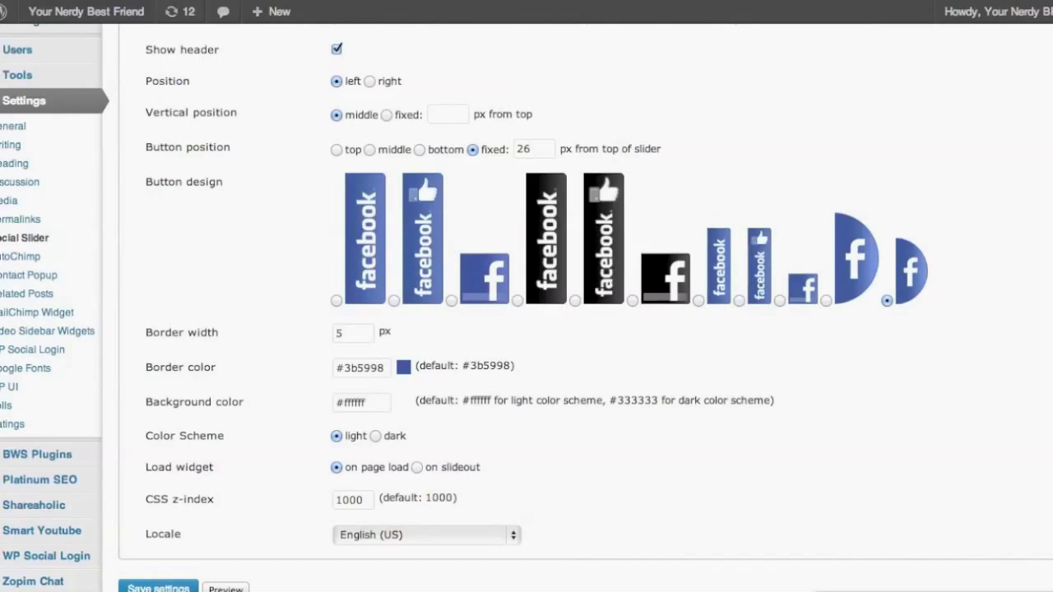
pyautogui.click(86, 12)
pyautogui.moveTo(260, 185)
pyautogui.scroll(-2, 621, 484)
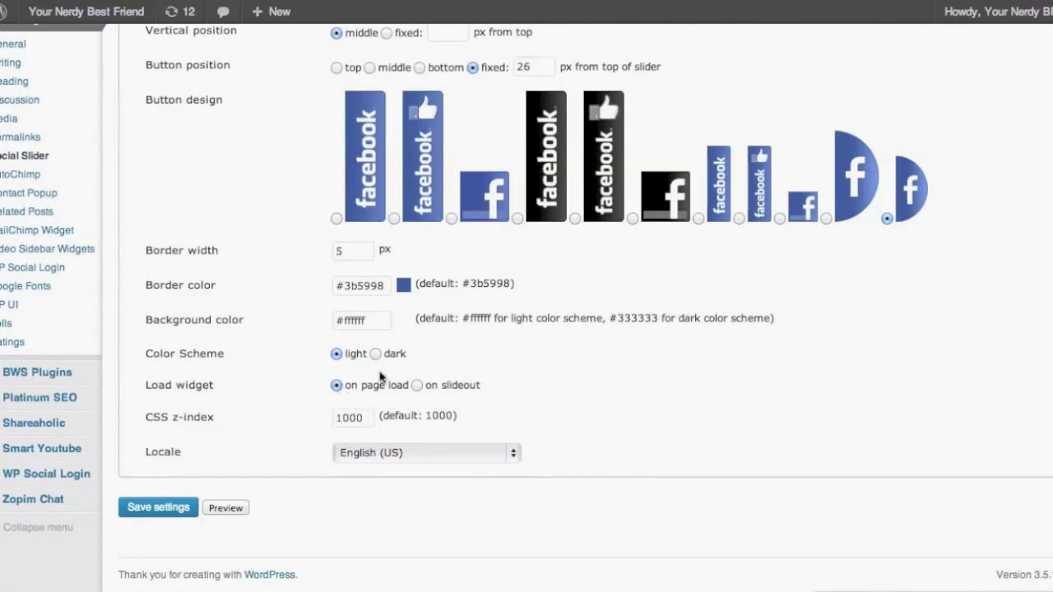
pyautogui.scroll(6, 523, 405)
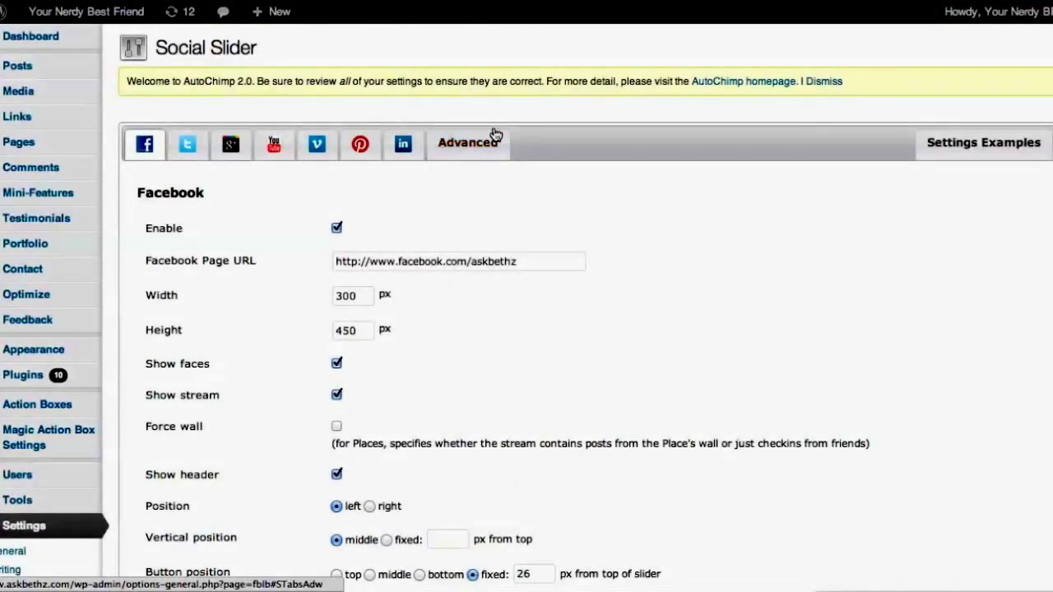
# - Browse the Social Slider plugin's preset layout examples, from the first preset through number 28
pyautogui.click(992, 156)
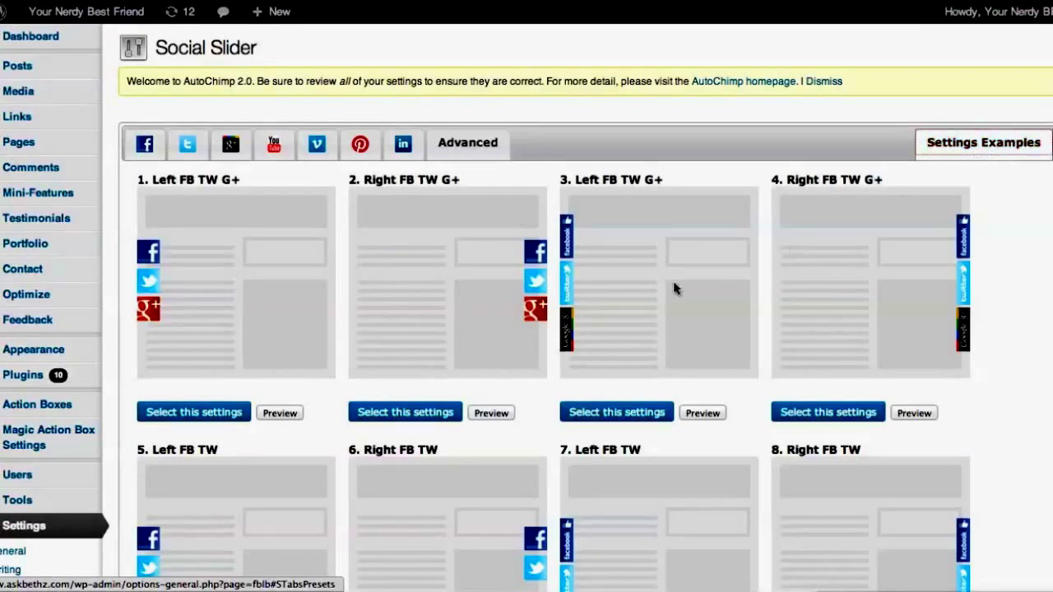
pyautogui.scroll(-5, 622, 299)
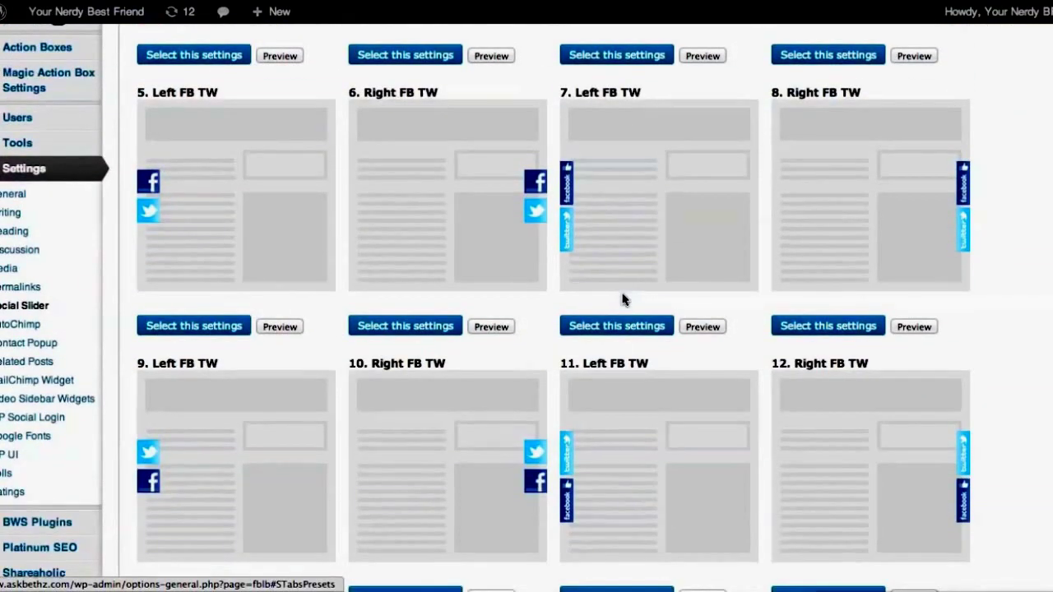
pyautogui.scroll(-4, 623, 300)
pyautogui.scroll(-4, 623, 299)
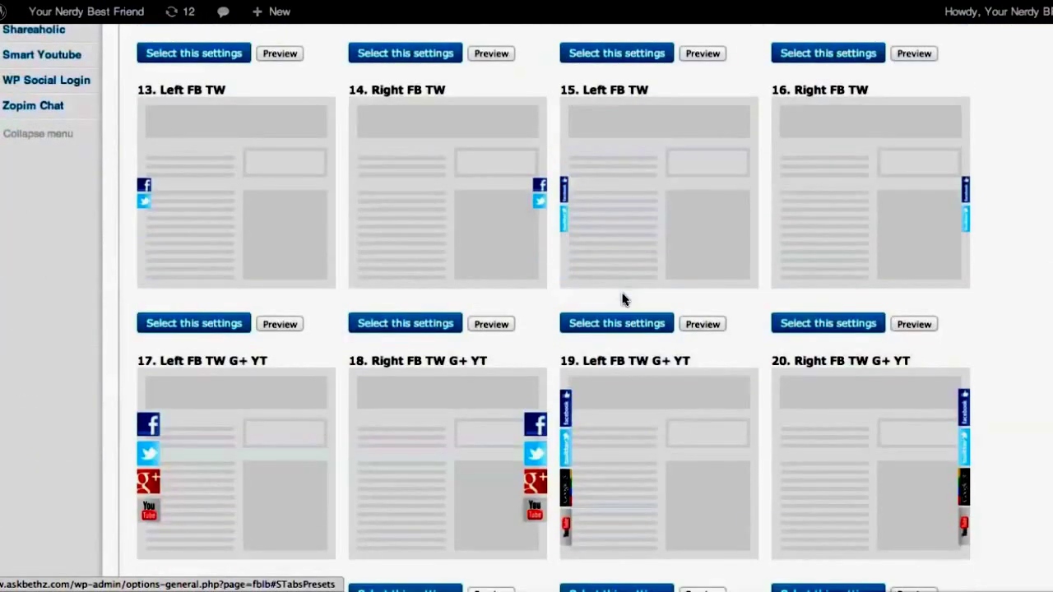
pyautogui.scroll(-2, 623, 300)
pyautogui.scroll(-4, 609, 351)
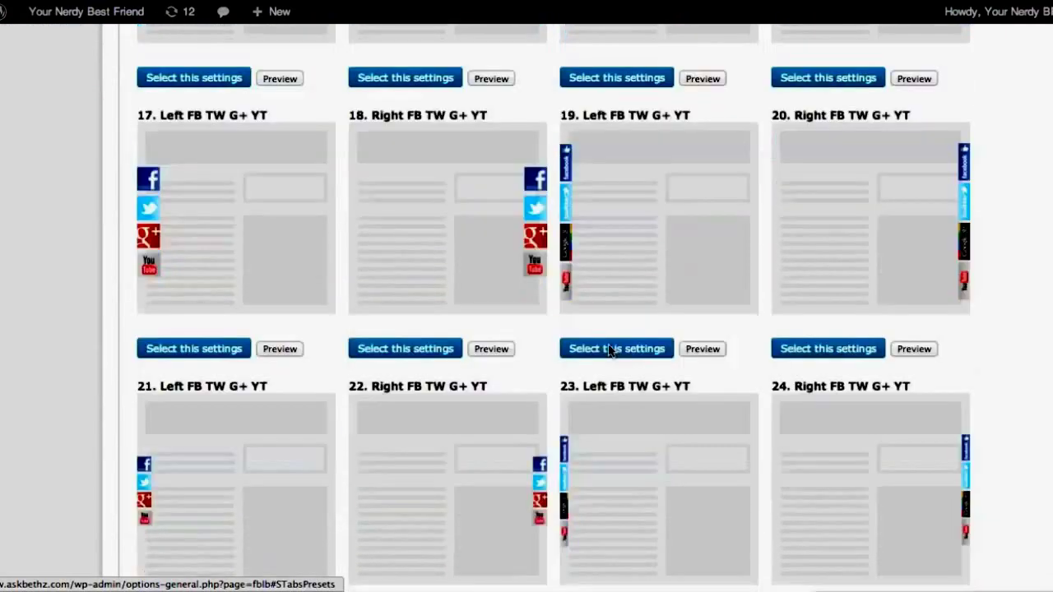
pyautogui.scroll(-4, 609, 351)
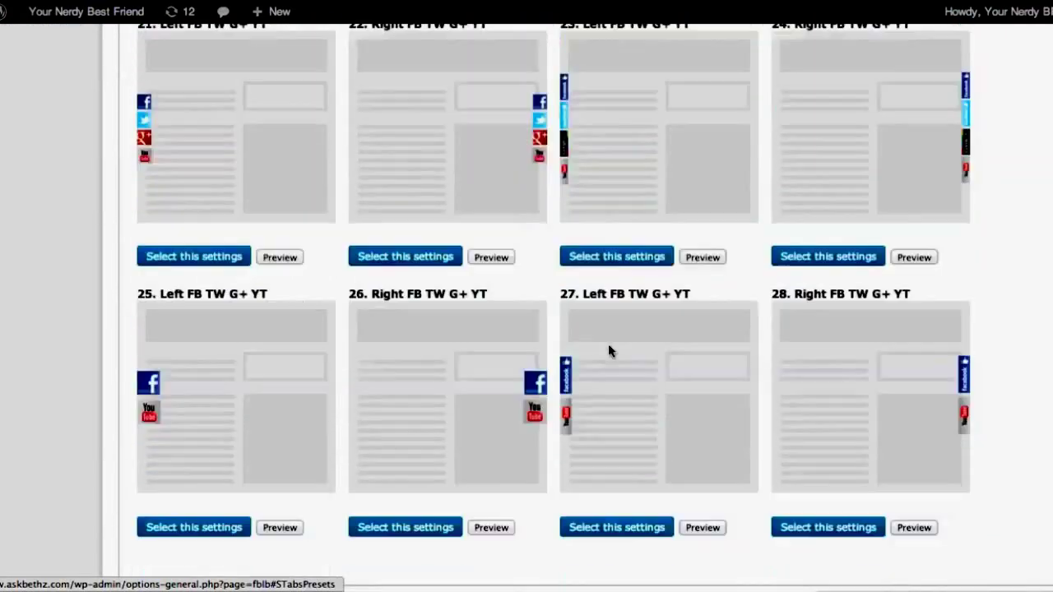
pyautogui.scroll(10, 609, 352)
pyautogui.scroll(8, 609, 350)
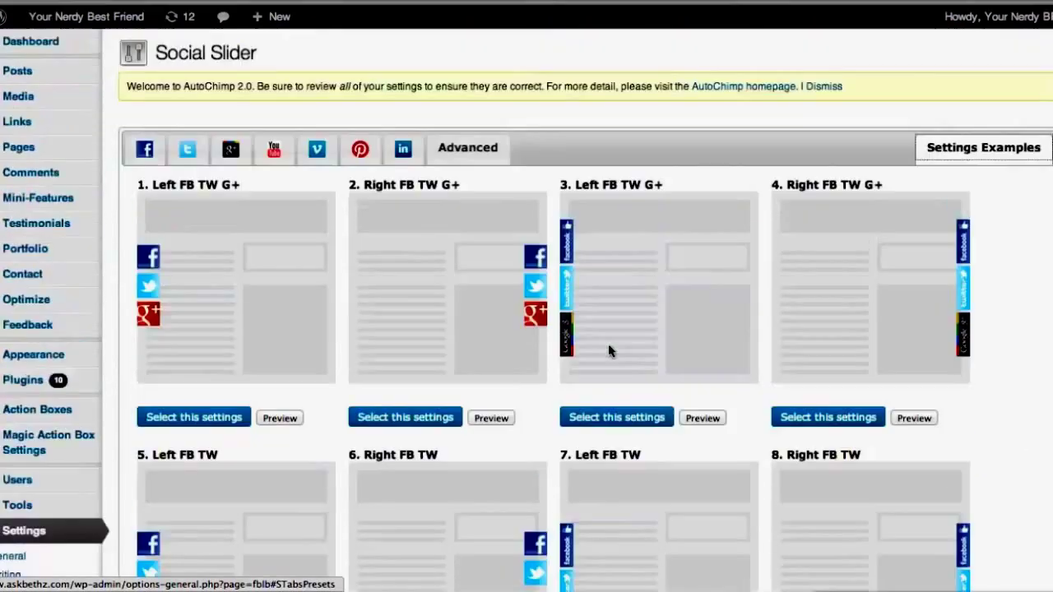
# - Review the Social Slider plugin's Pinterest settings, including the cronjob URL, username, position and button design
pyautogui.click(362, 146)
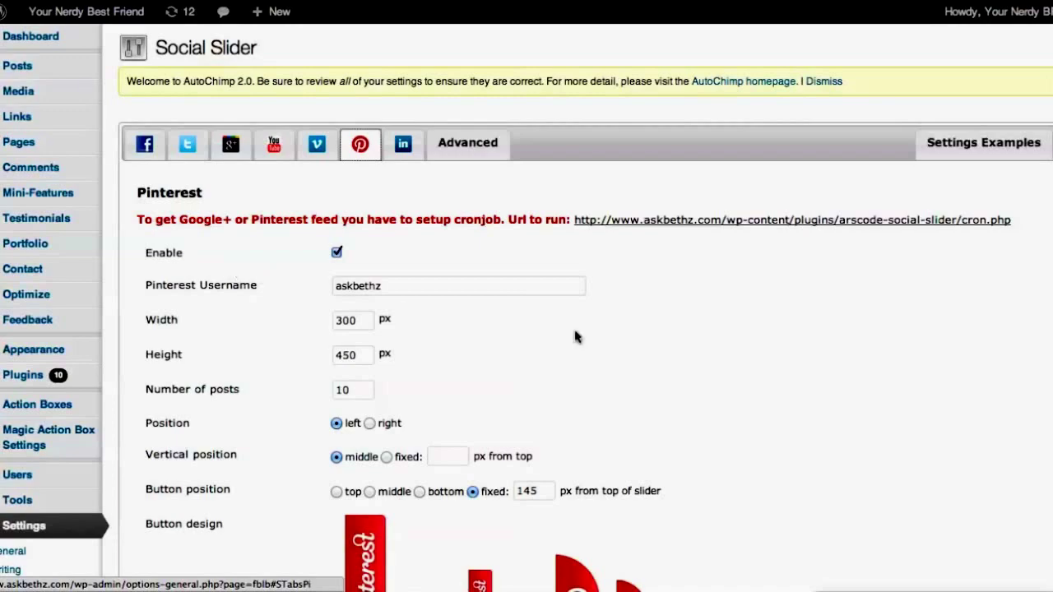
pyautogui.scroll(-5, 574, 334)
pyautogui.scroll(5, 576, 337)
pyautogui.click(763, 220)
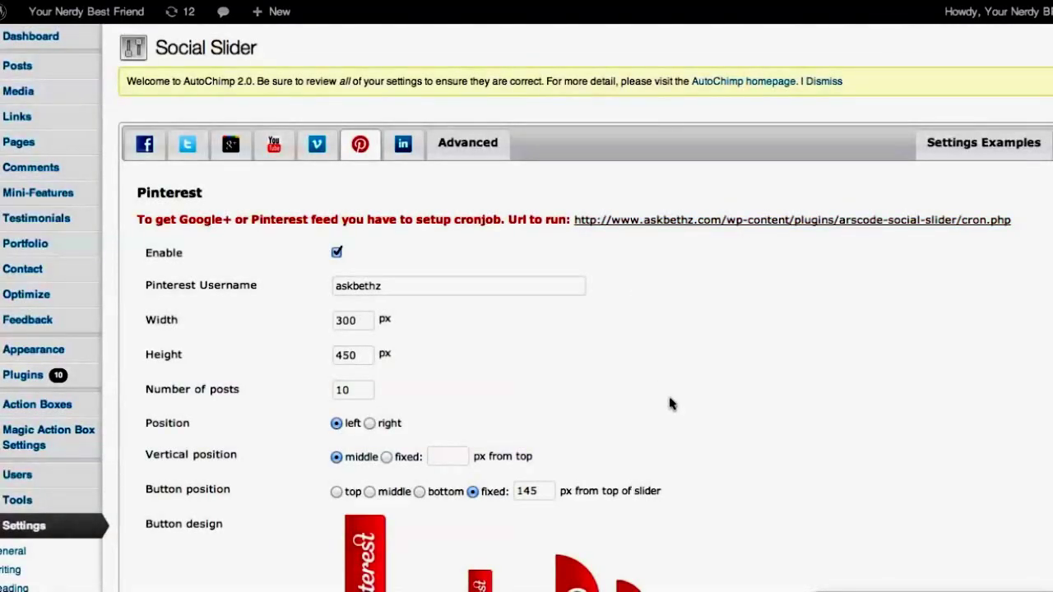
pyautogui.scroll(-5, 671, 403)
pyautogui.scroll(5, 671, 403)
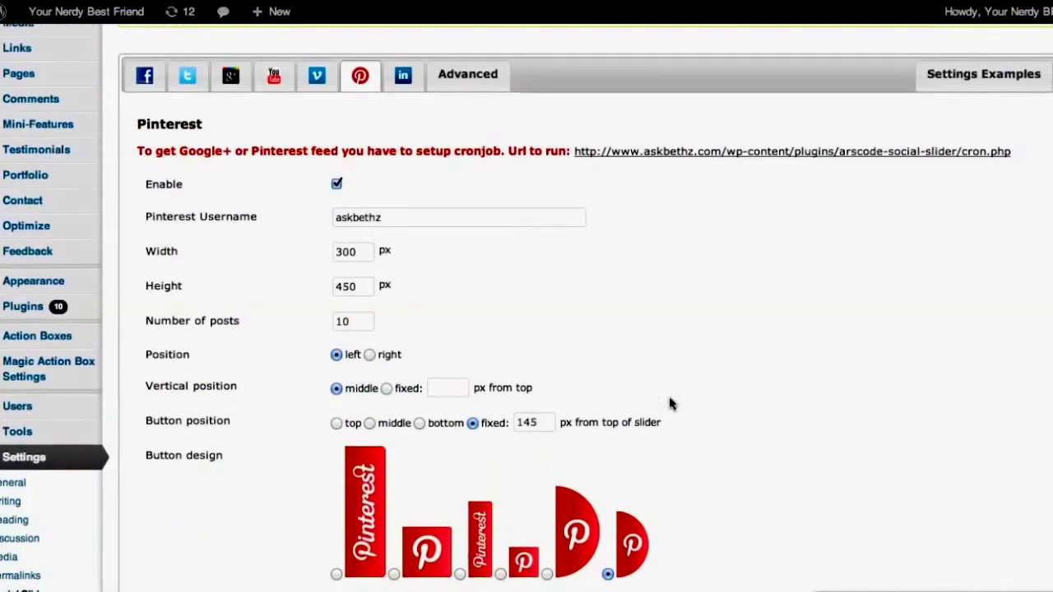
pyautogui.scroll(2, 671, 403)
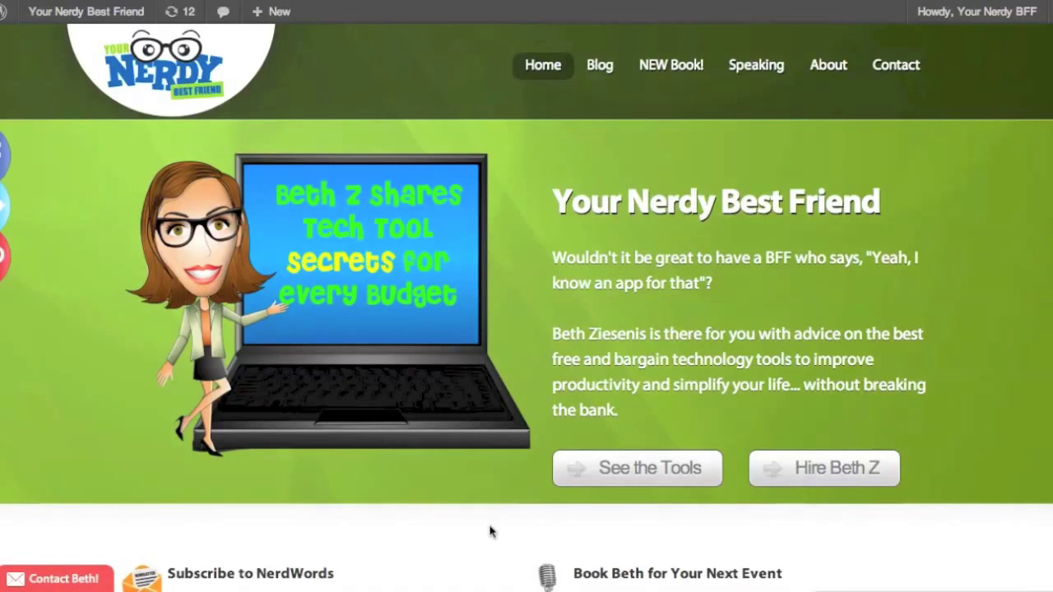
# - Expand and collapse the pop-up contact form on the homepage, checking it at different places down the page
pyautogui.click(48, 583)
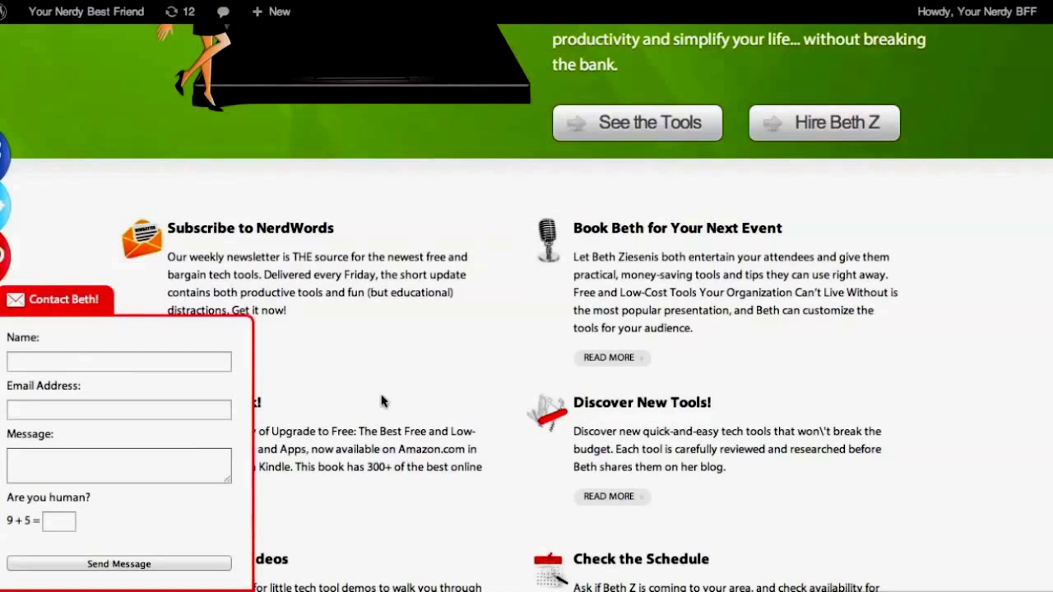
pyautogui.click(71, 298)
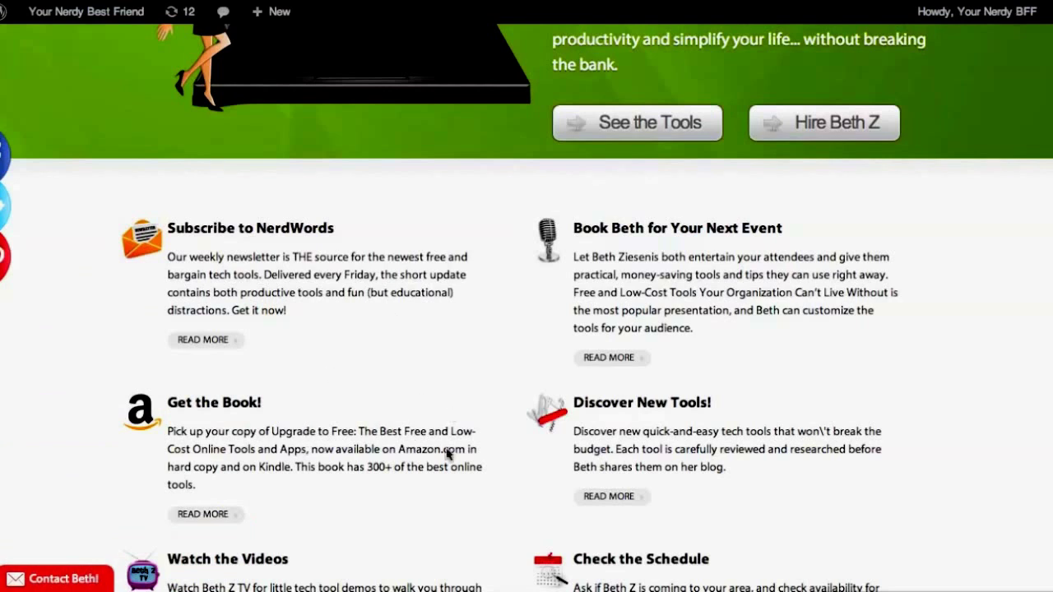
pyautogui.scroll(-5, 67, 576)
pyautogui.click(68, 576)
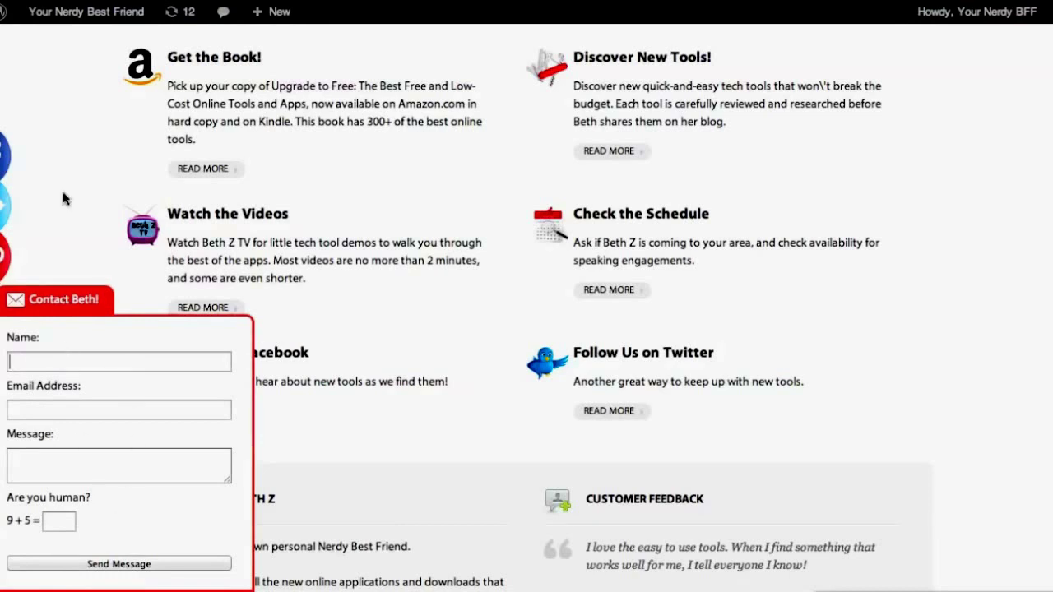
pyautogui.click(70, 300)
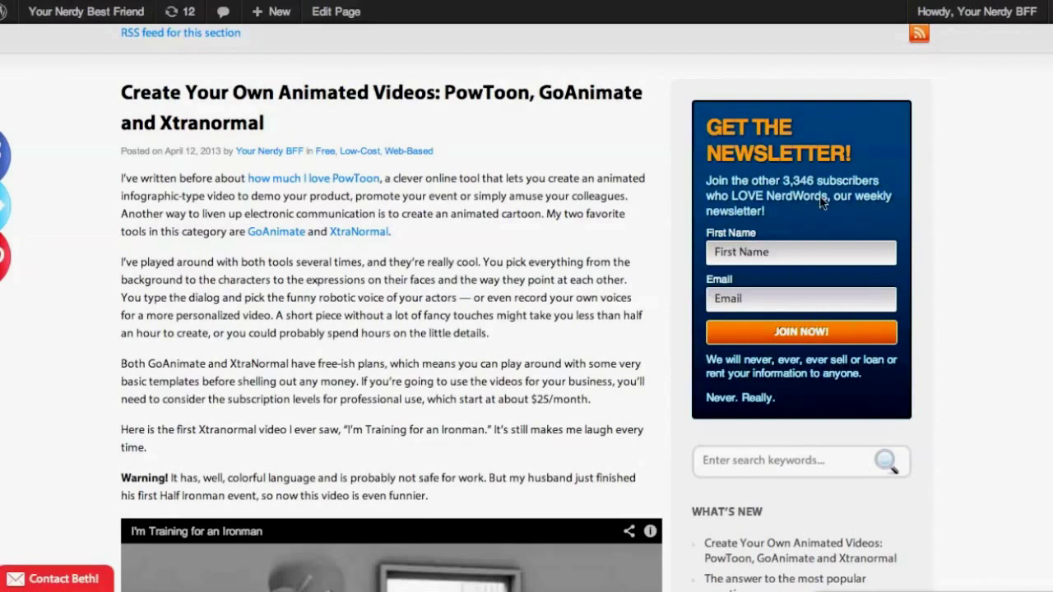
# - View the newsletter sign-up box on the blog page, and review the Categories settings of Magic Action Box
pyautogui.scroll(3, 820, 202)
pyautogui.scroll(-2, 820, 203)
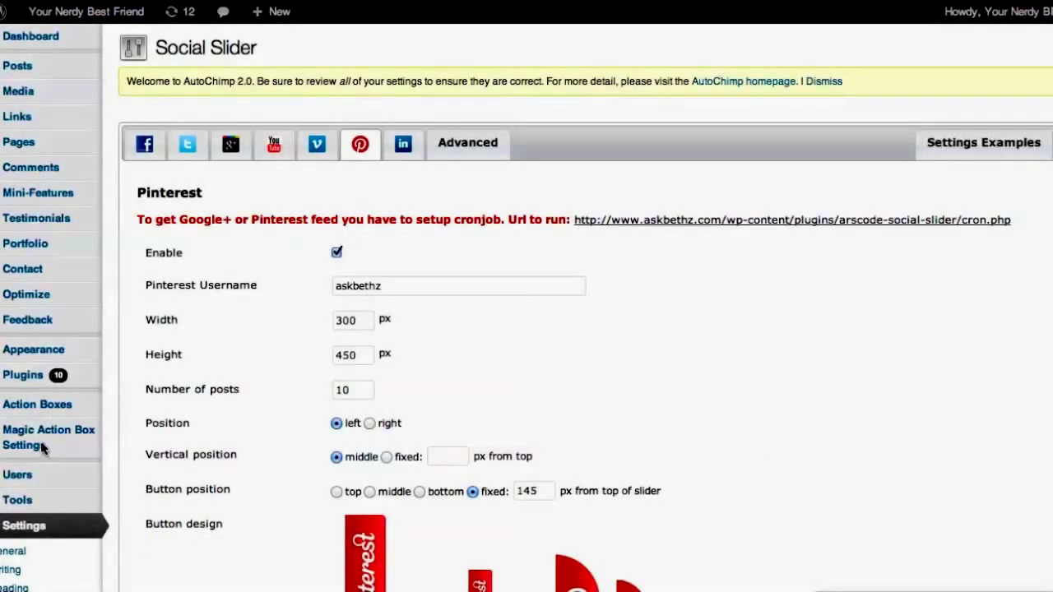
pyautogui.moveTo(41, 441)
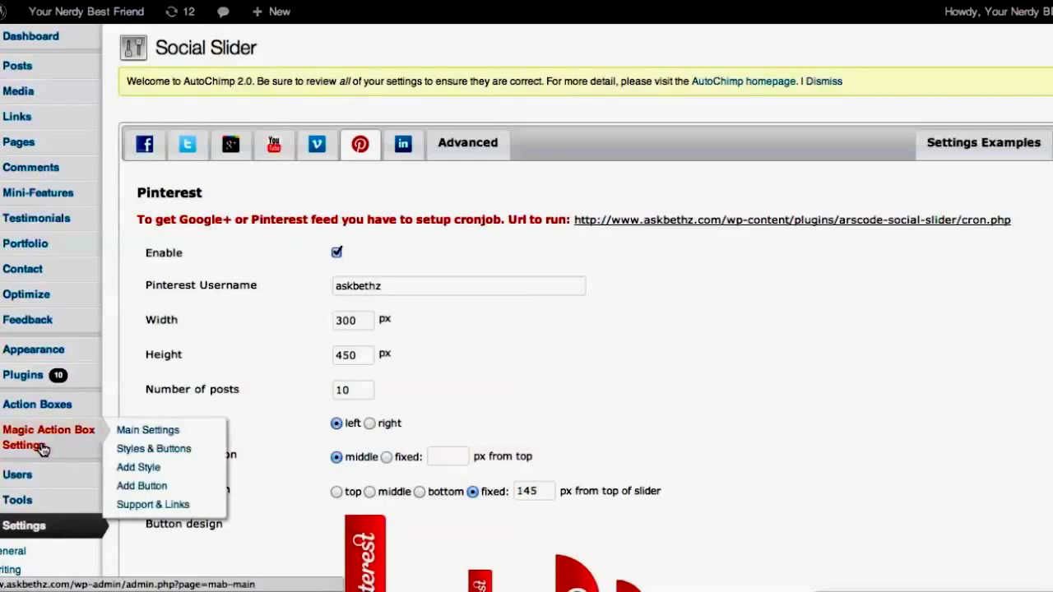
pyautogui.click(160, 436)
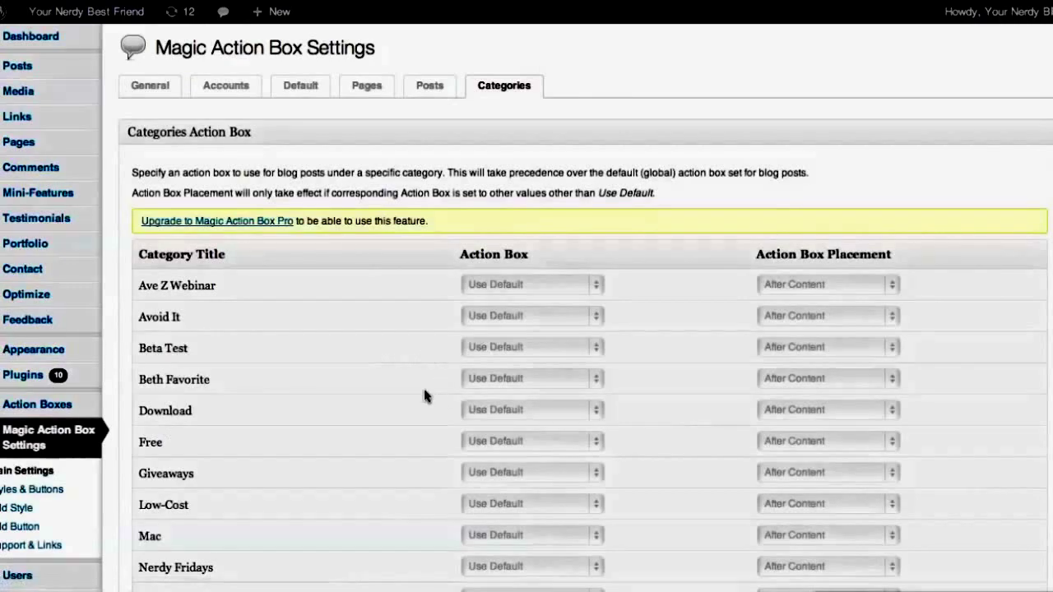
pyautogui.scroll(-5, 423, 366)
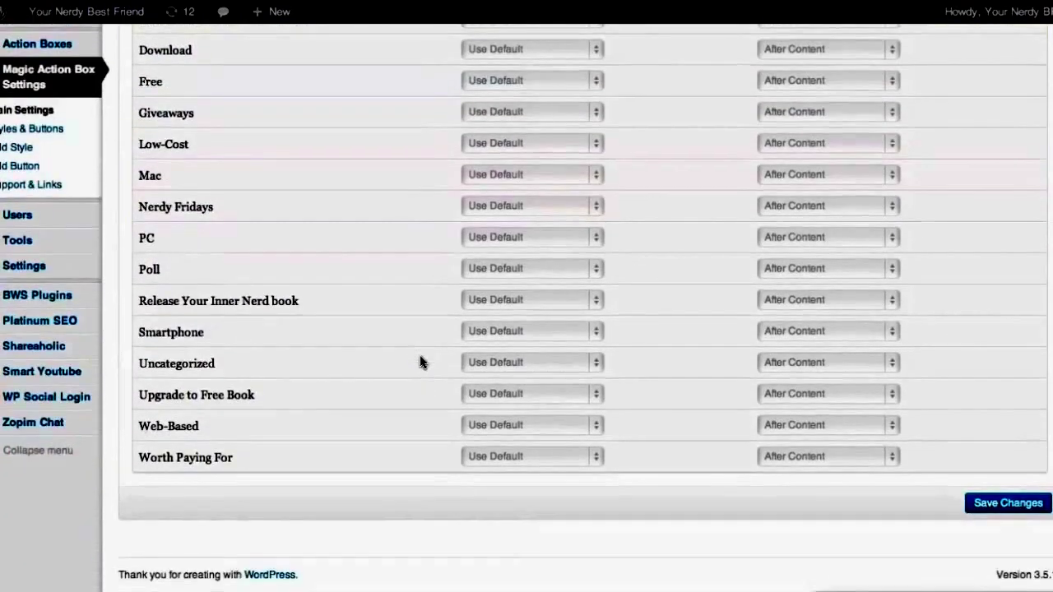
pyautogui.scroll(5, 421, 362)
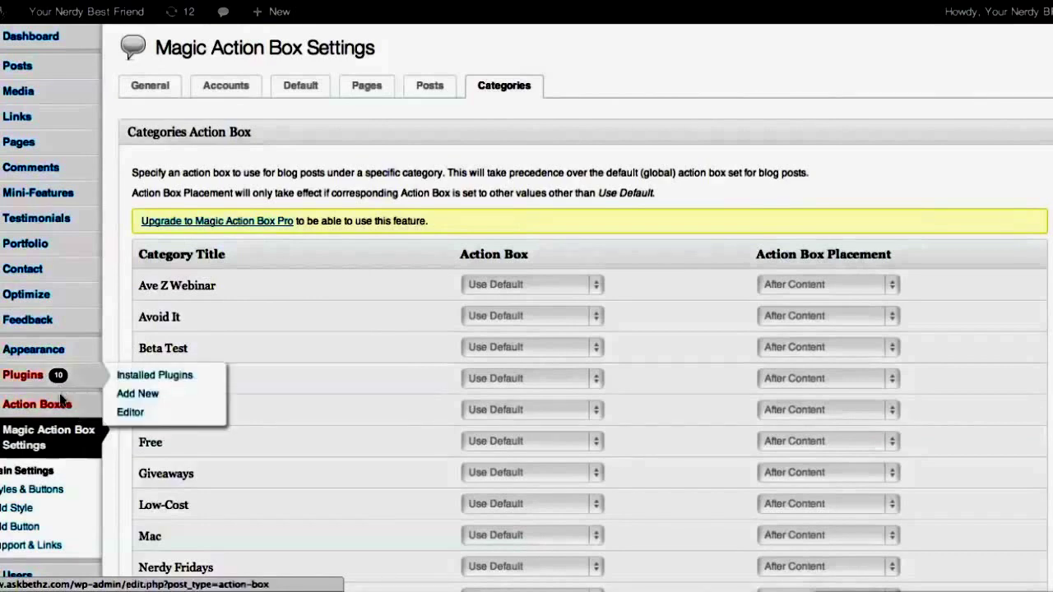
# - Open the "Don't Miss Our Newsletter!" action box for editing from the list of action boxes
pyautogui.moveTo(71, 407)
pyautogui.click(143, 411)
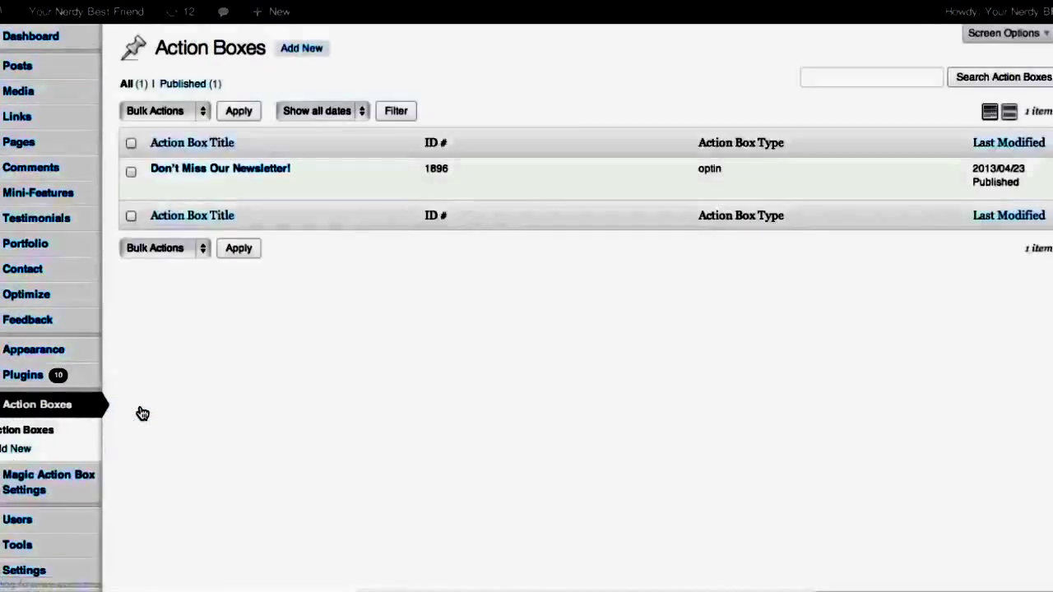
pyautogui.click(204, 217)
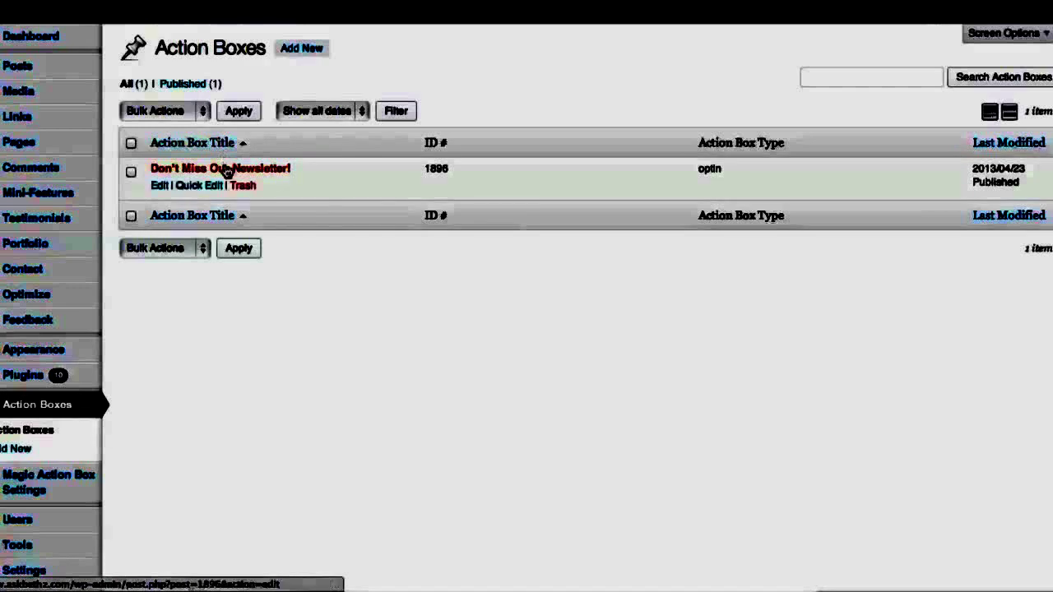
pyautogui.click(227, 171)
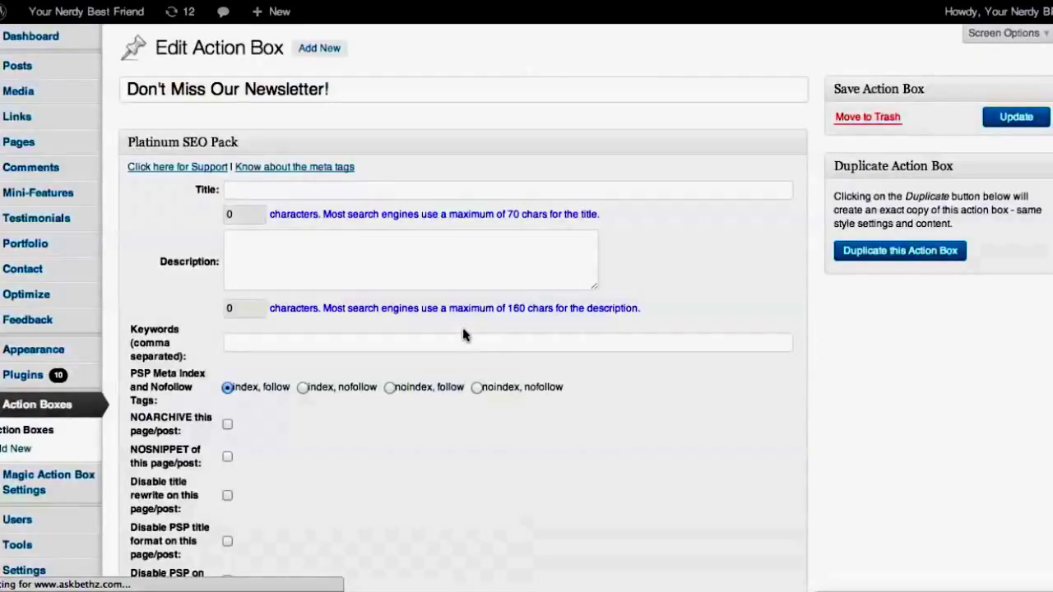
# - Examine the newsletter action box's SEO fields, box style and opt-in form settings, including the mailing list provider
pyautogui.scroll(-15, 469, 459)
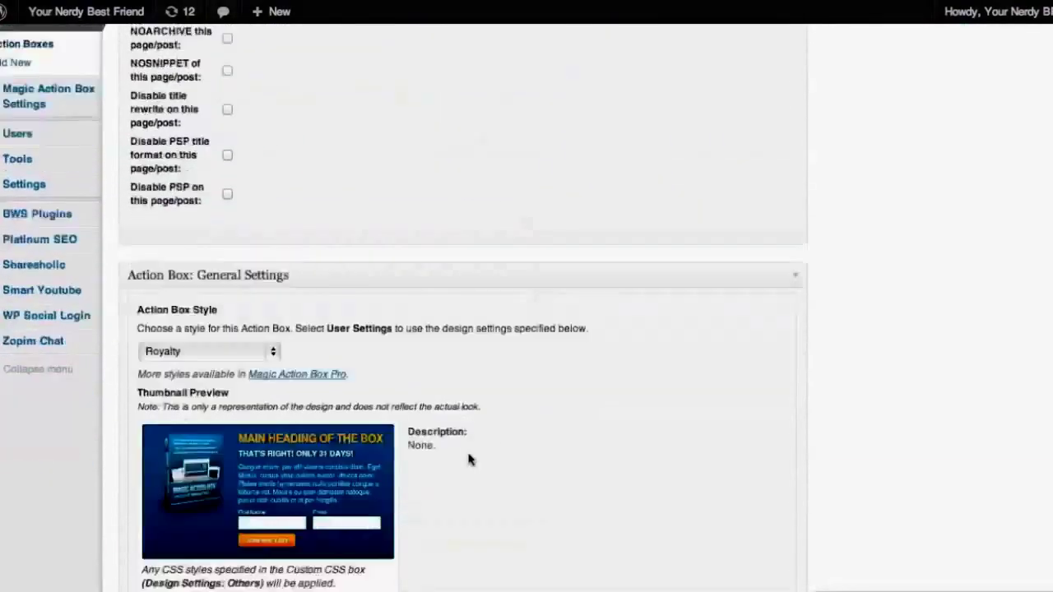
pyautogui.scroll(-1, 469, 459)
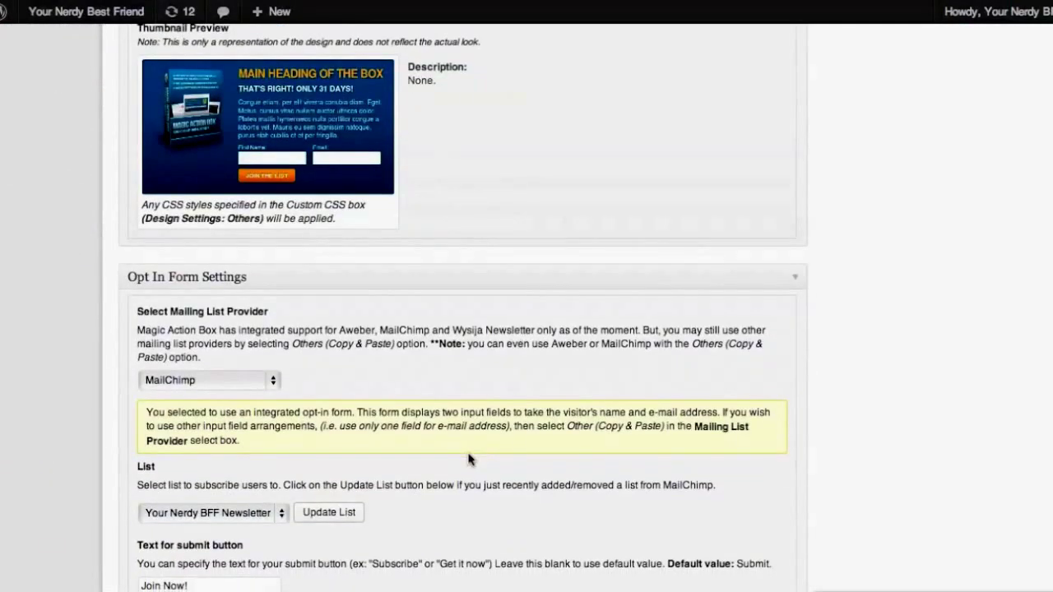
pyautogui.scroll(5, 469, 460)
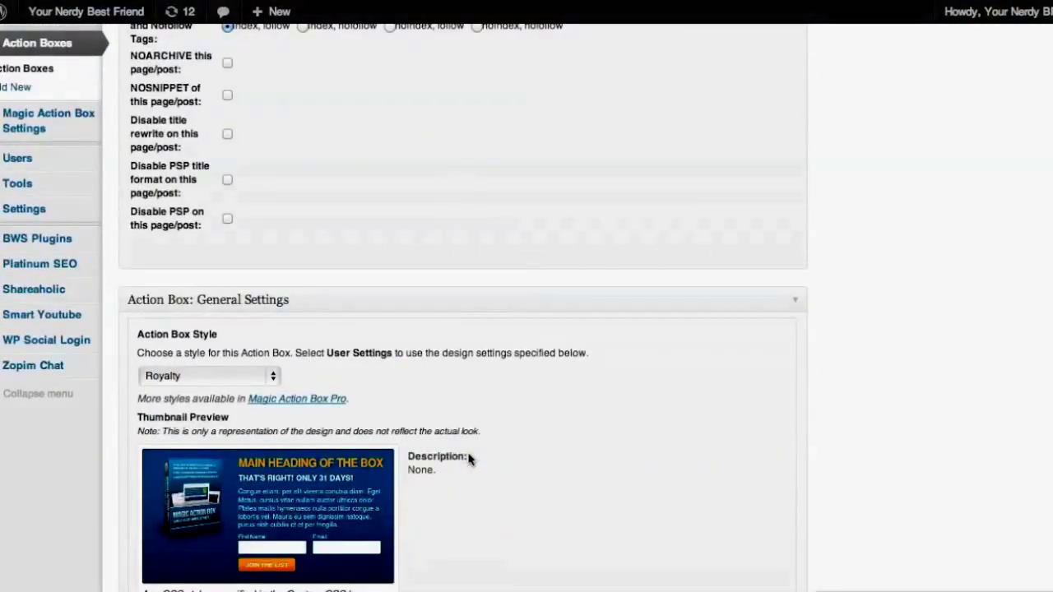
pyautogui.scroll(5, 469, 459)
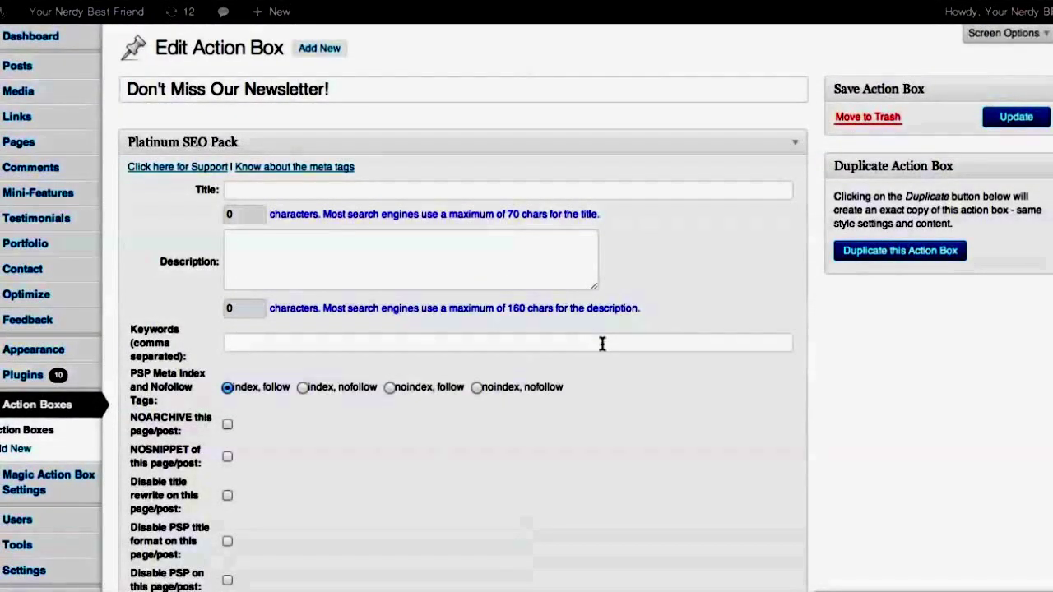
pyautogui.scroll(-3, 678, 383)
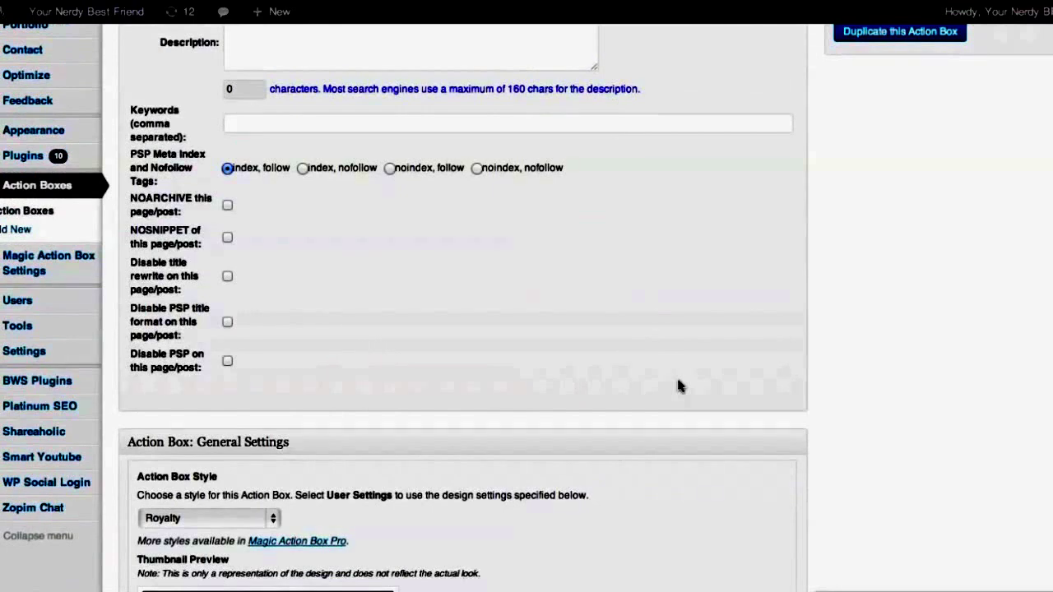
pyautogui.scroll(3, 678, 384)
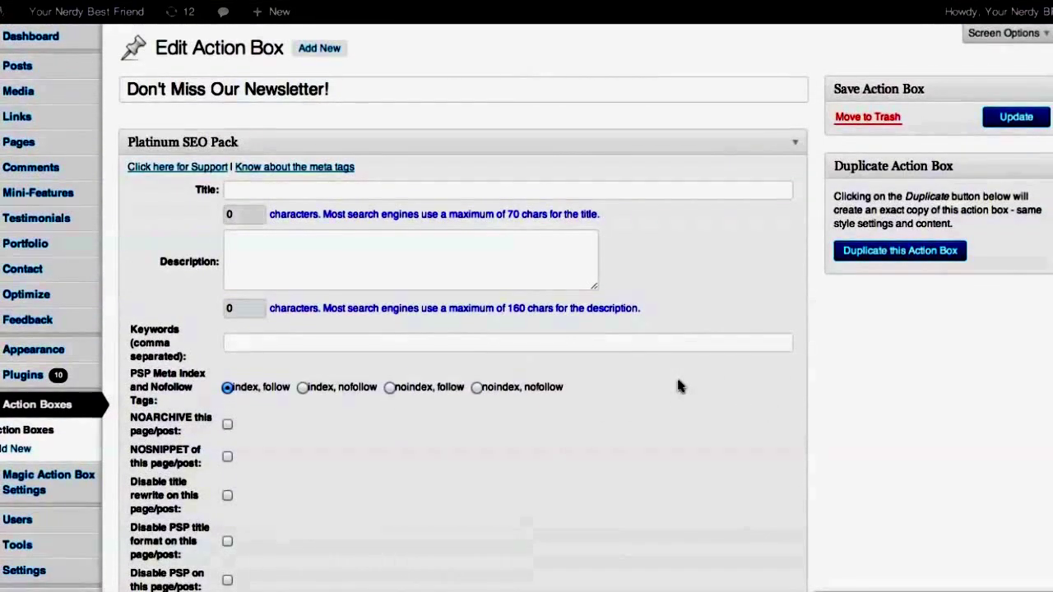